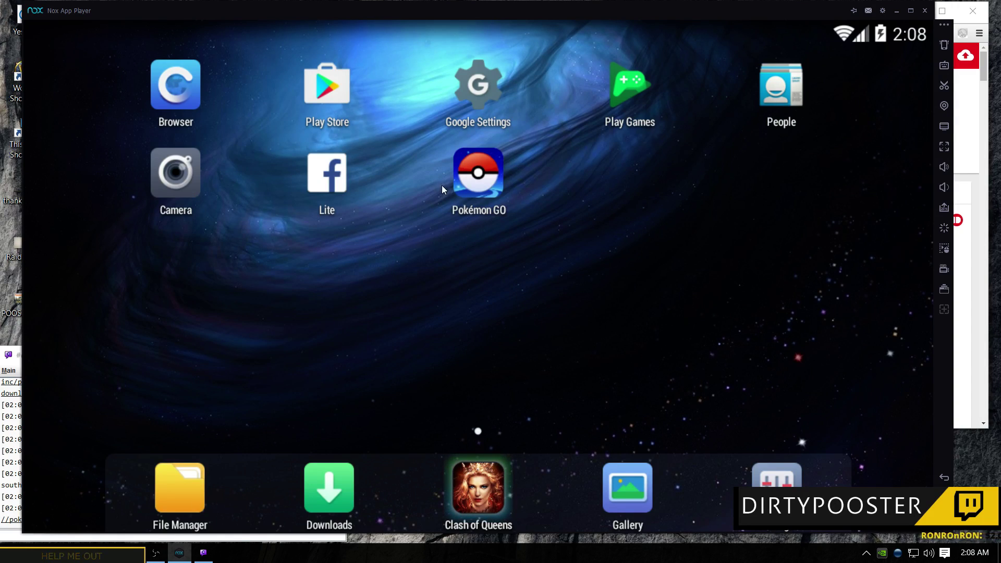
Step: Launch Pokémon GO, then close Nox App Player and confirm the exit
click(465, 186)
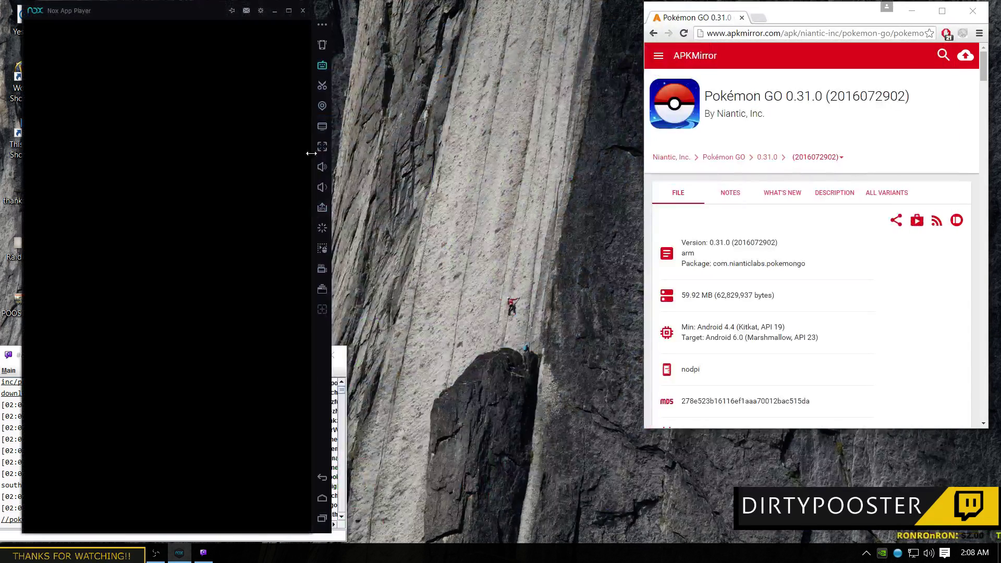
click(303, 11)
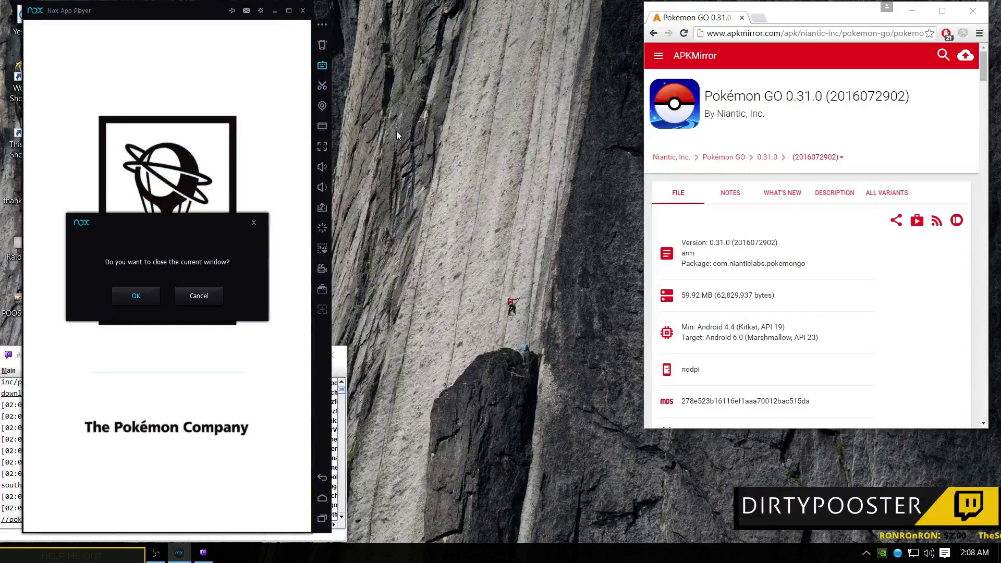
click(154, 288)
Step: Restart Nox from its desktop shortcut, dismissing the 'Exiting Nox' notices until it loads
double_click(282, 311)
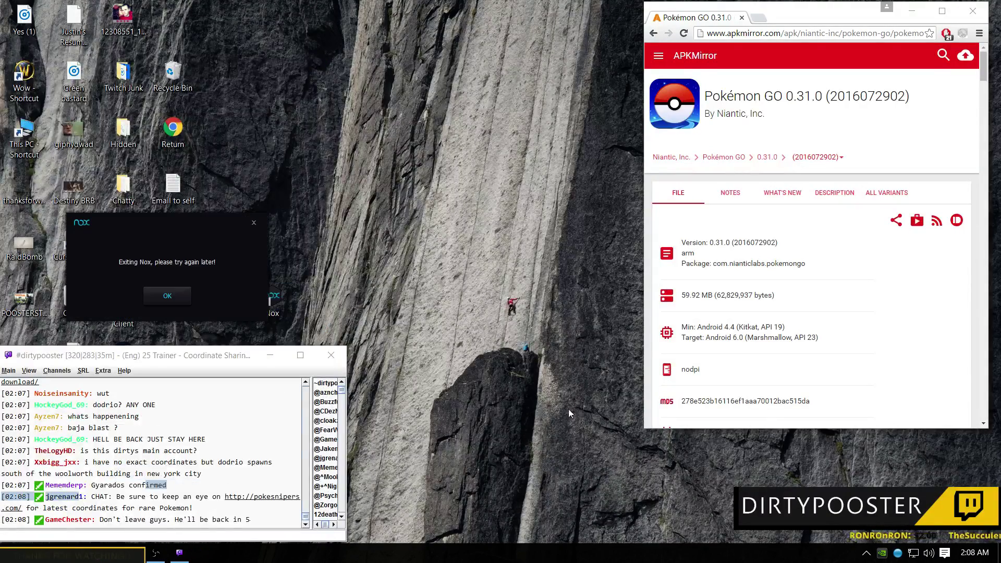
click(159, 300)
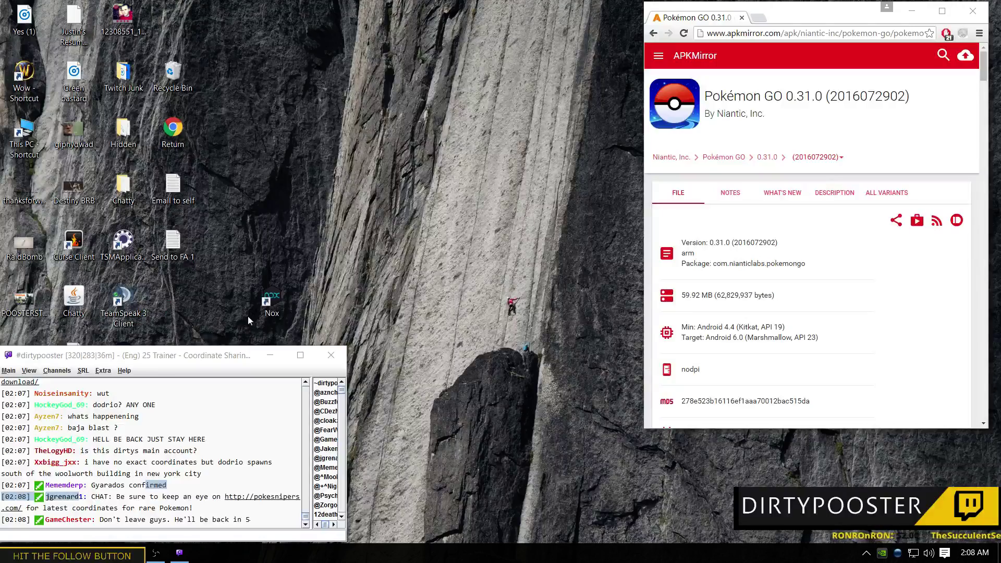
double_click(276, 307)
click(167, 296)
double_click(271, 301)
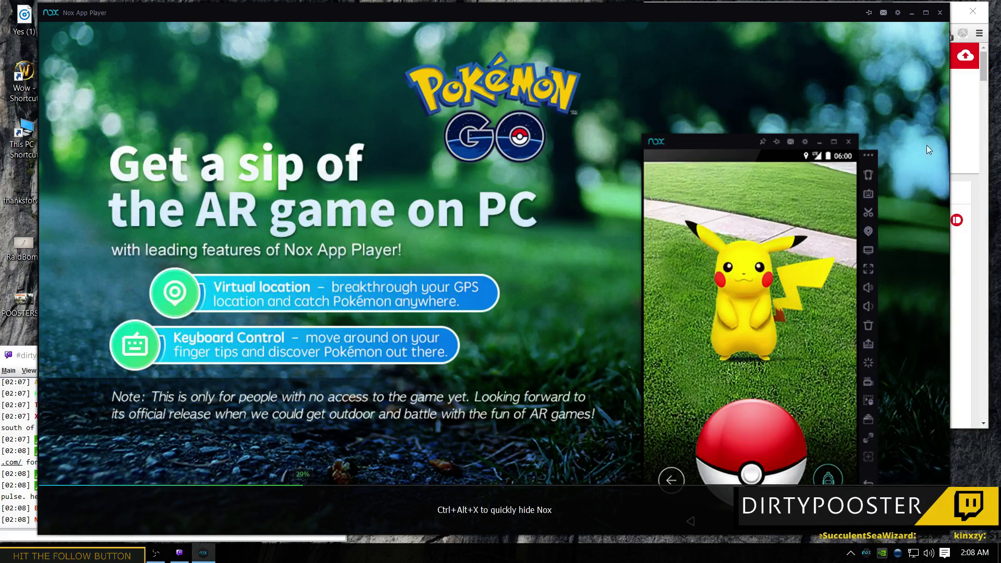
Step: Check the APKMirror Pokémon GO 0.31.0 page address in Chrome, then bring Nox's home screen forward
click(972, 134)
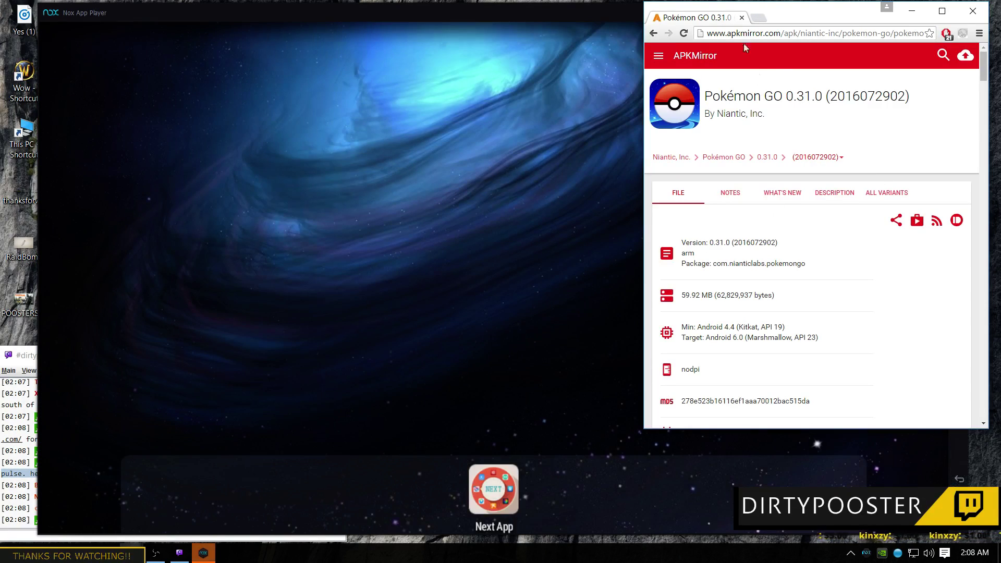
click(709, 34)
key(End)
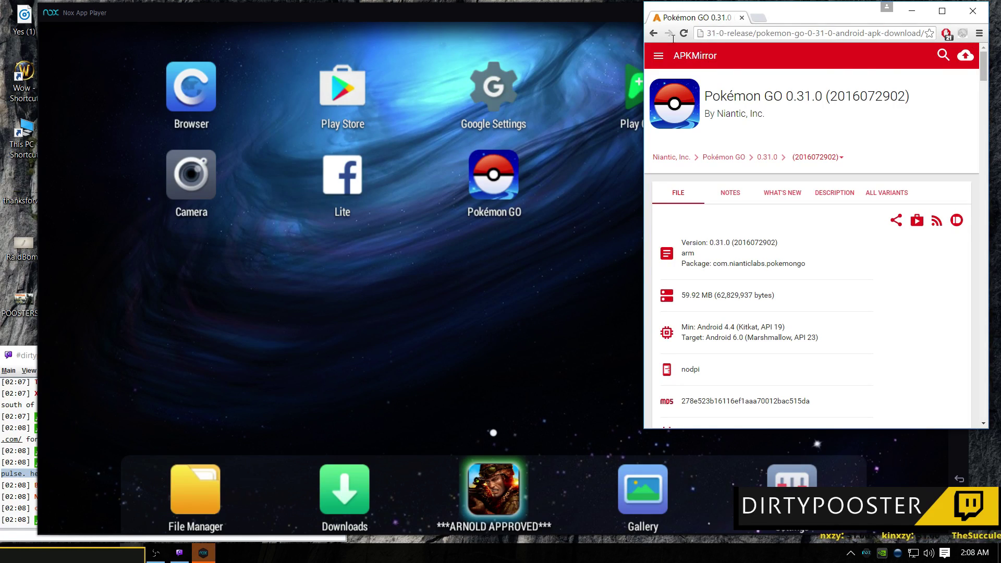
key(Home)
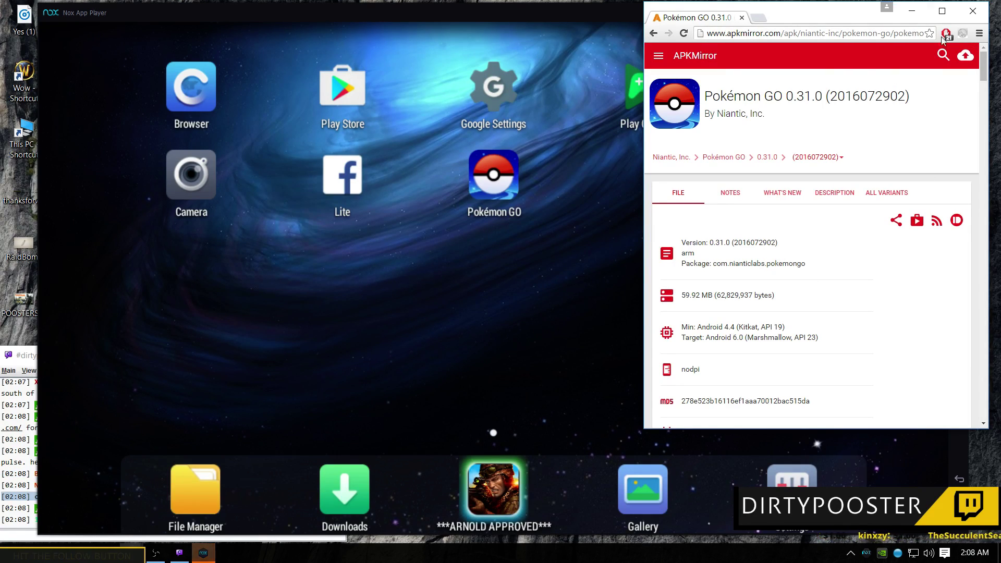
click(942, 11)
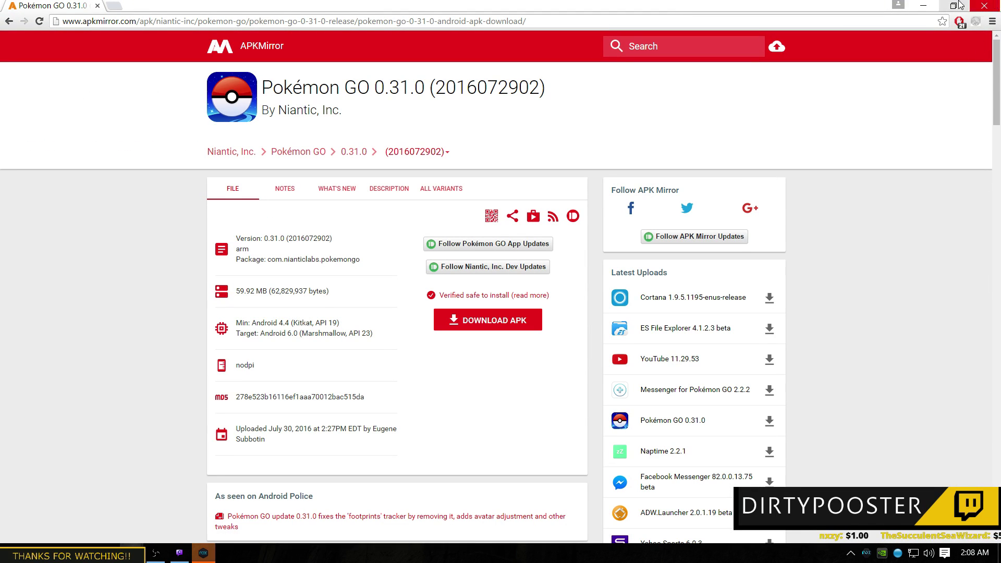
click(947, 9)
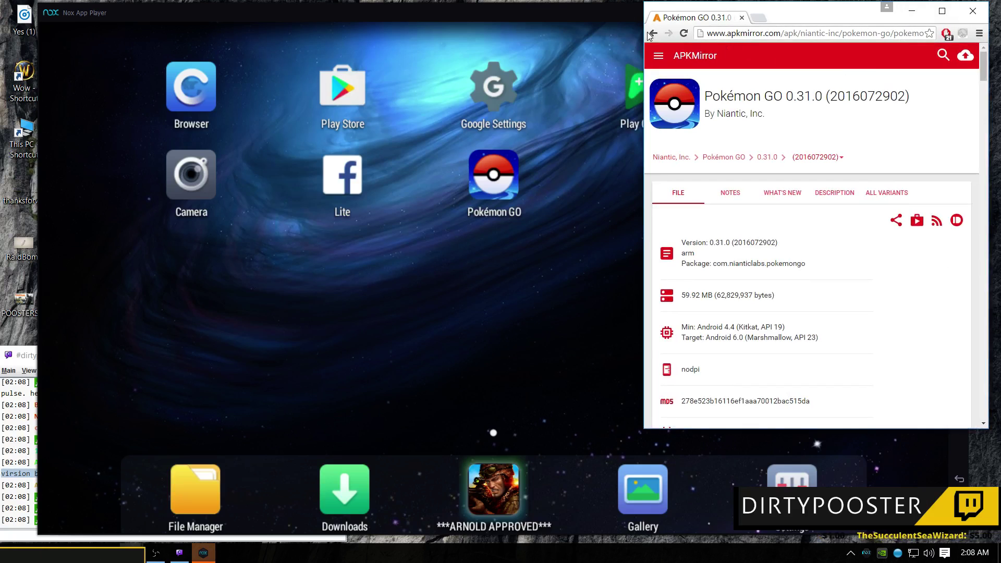
click(496, 14)
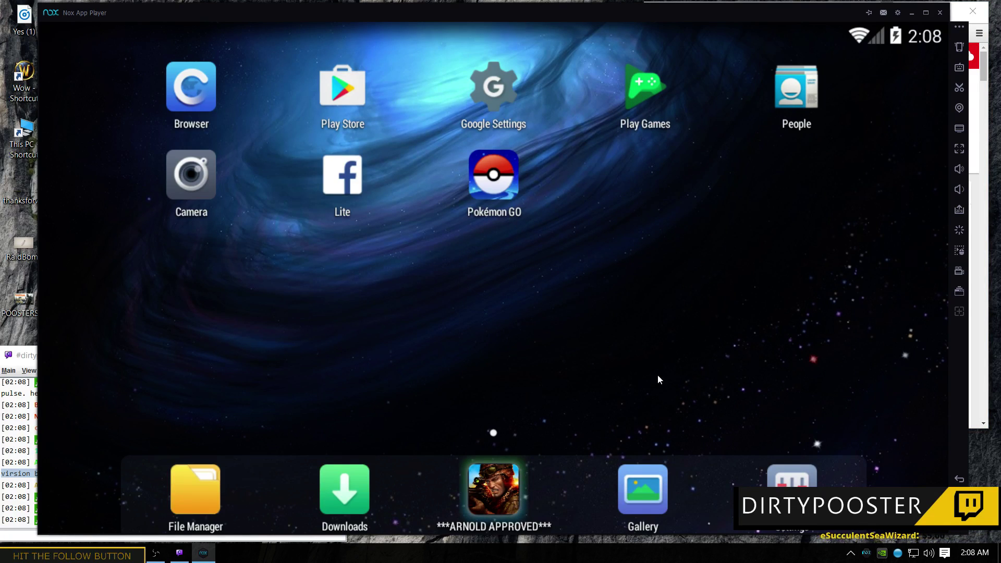
Step: Uninstall Pokémon GO 0.31.0 through Settings > Apps, then return to the Android home screen
click(793, 496)
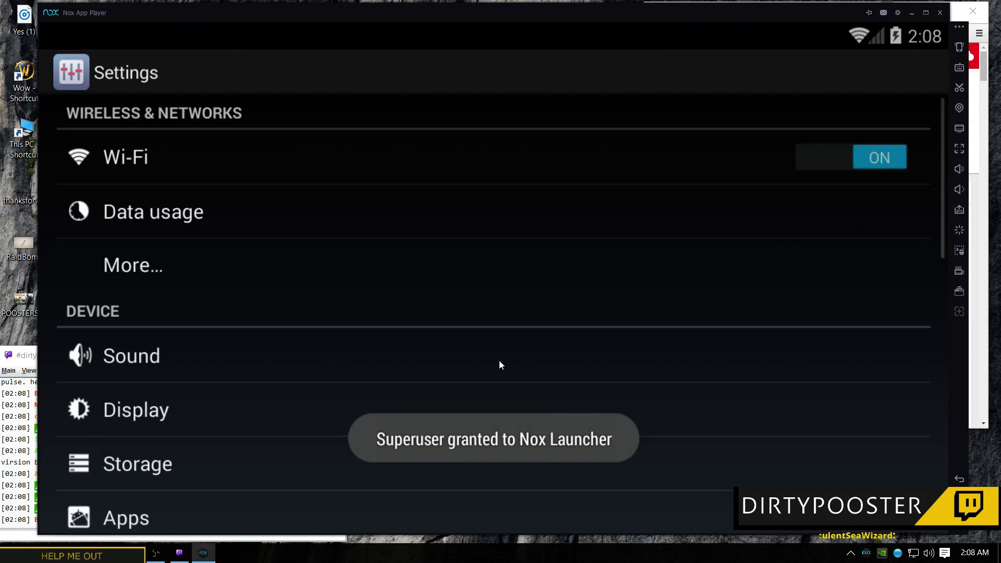
mouse_move(330, 471)
mouse_down()
mouse_move(333, 408)
mouse_move(408, 319)
mouse_up()
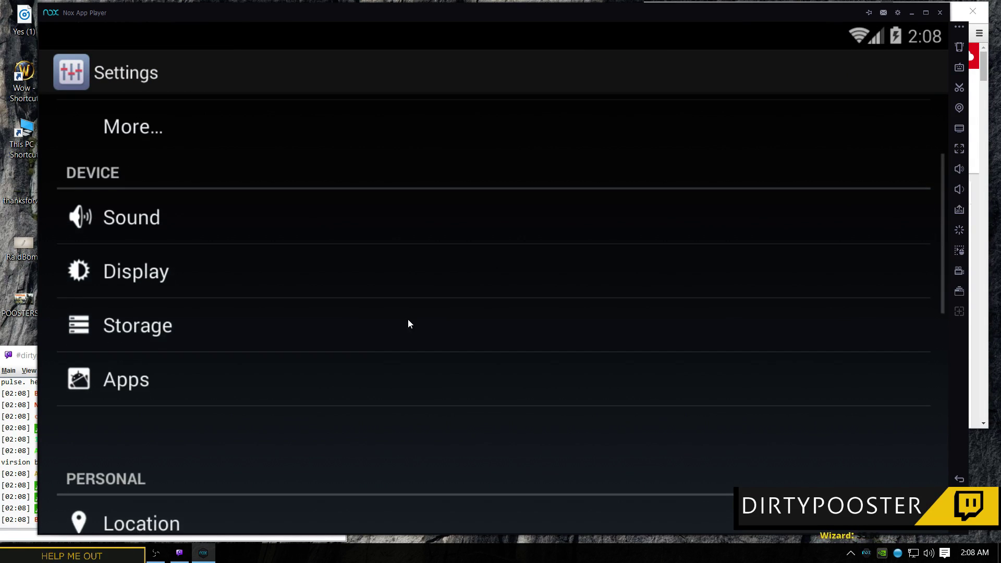
click(305, 392)
click(379, 445)
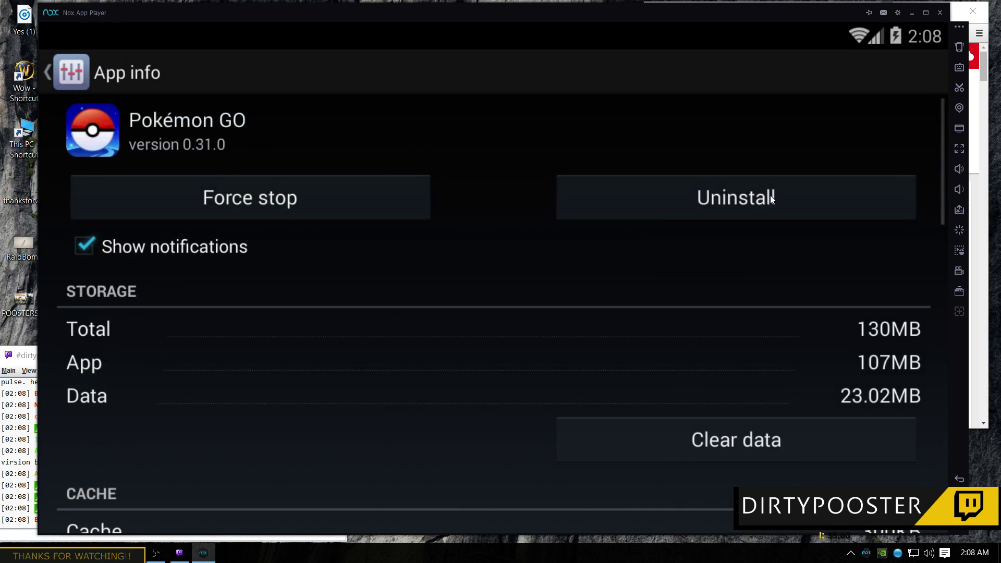
click(771, 195)
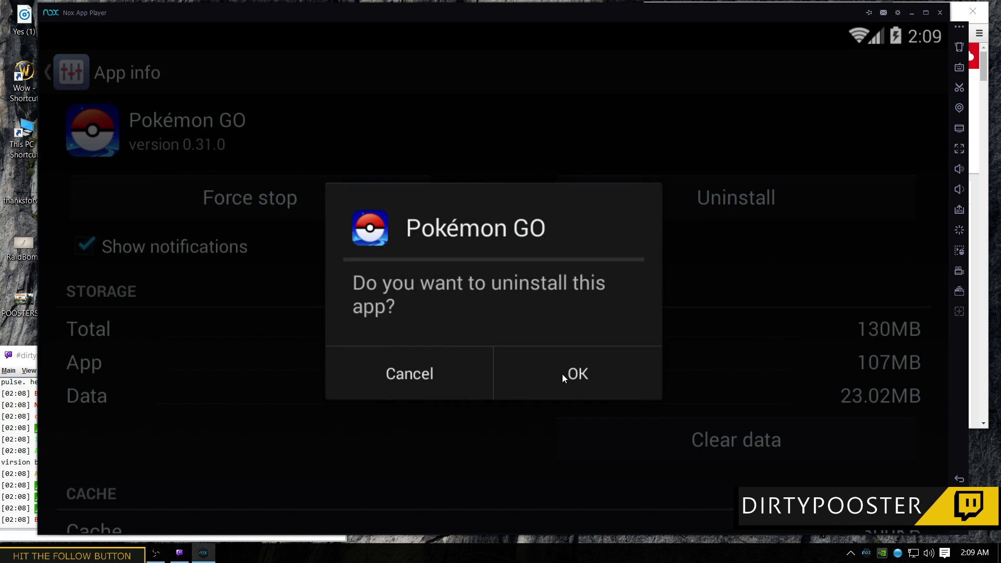
click(563, 376)
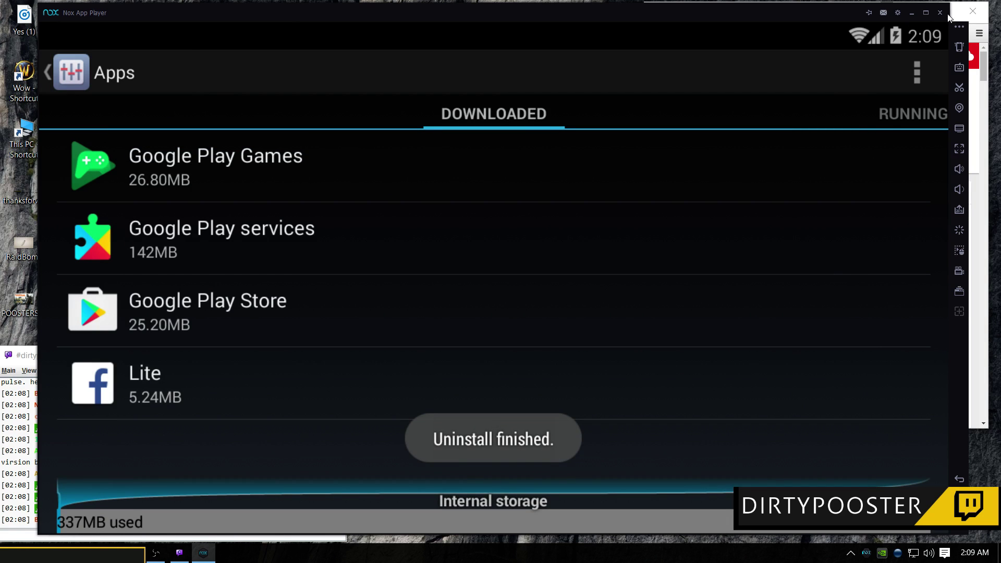
click(960, 519)
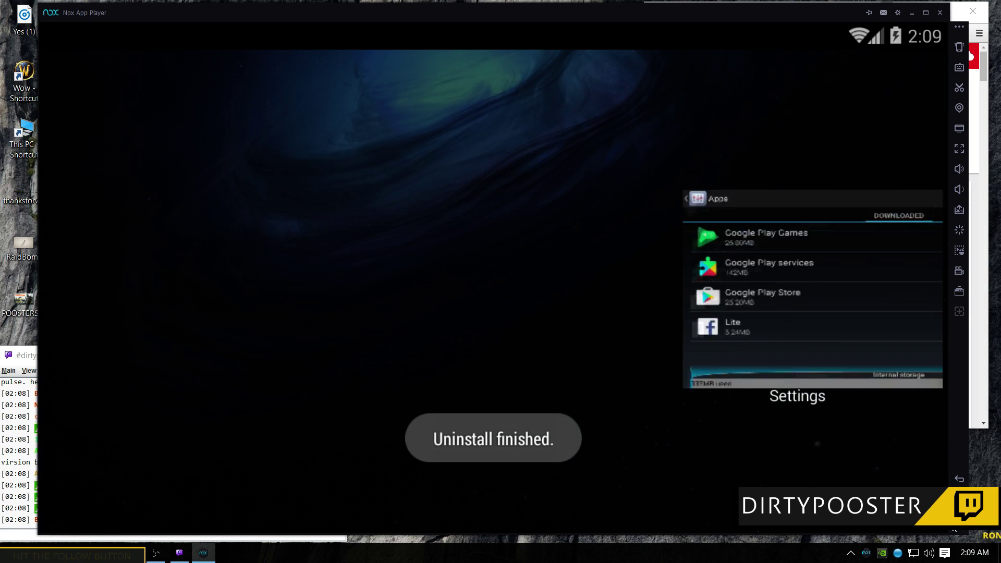
click(819, 396)
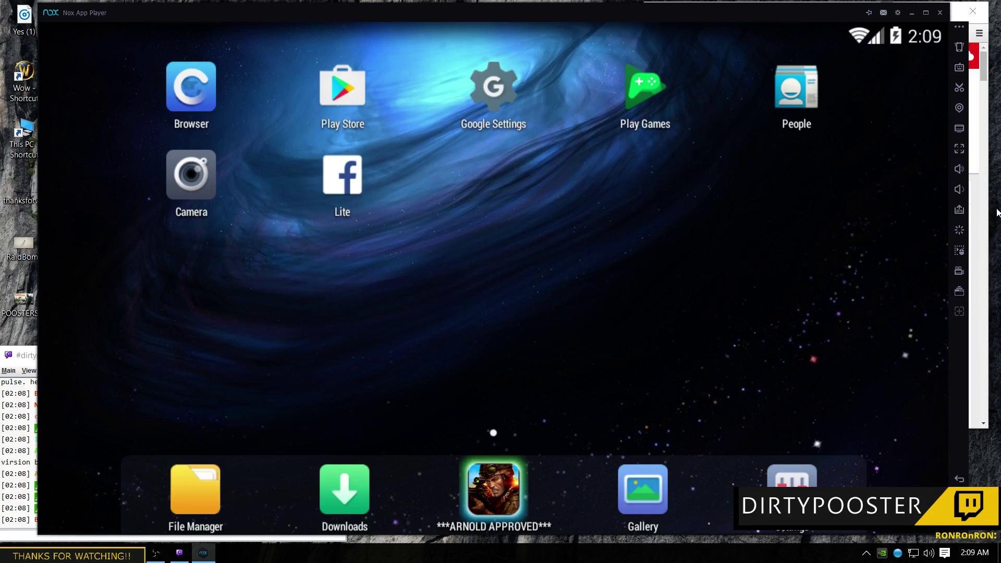
Step: Show the downloaded Pokémon GO APK in its folder from Chrome's downloads list, then hide Chrome
click(970, 91)
click(980, 33)
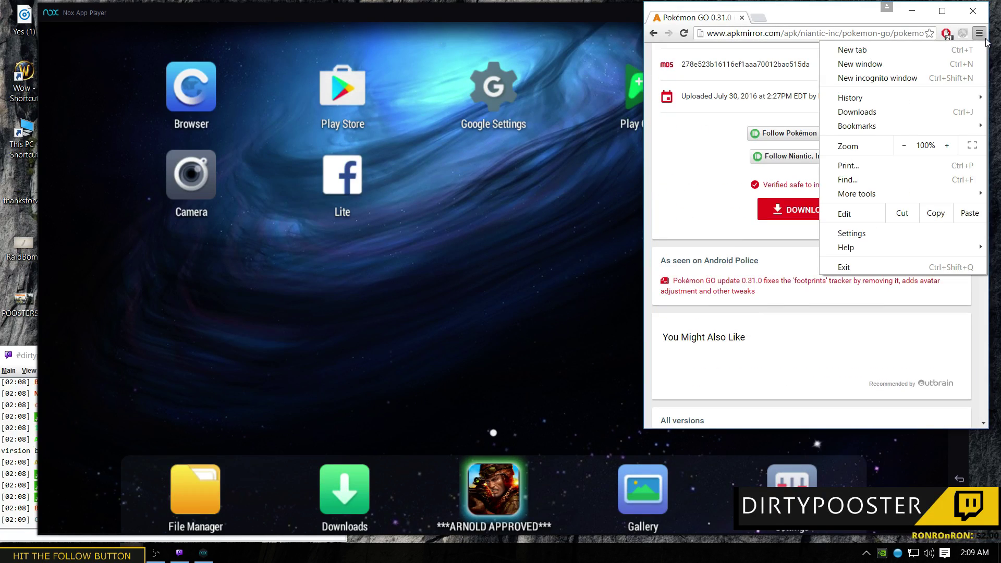
click(885, 112)
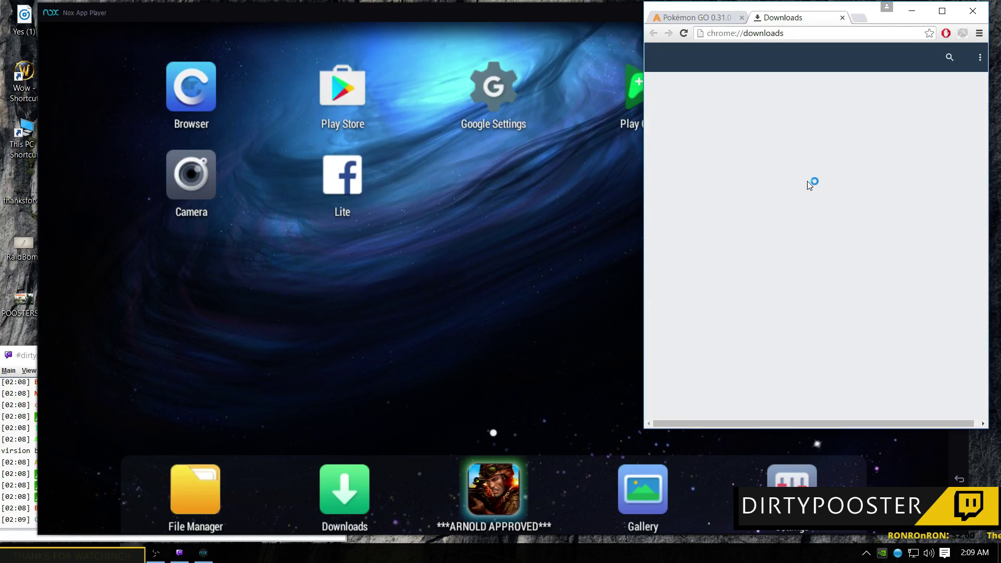
click(741, 152)
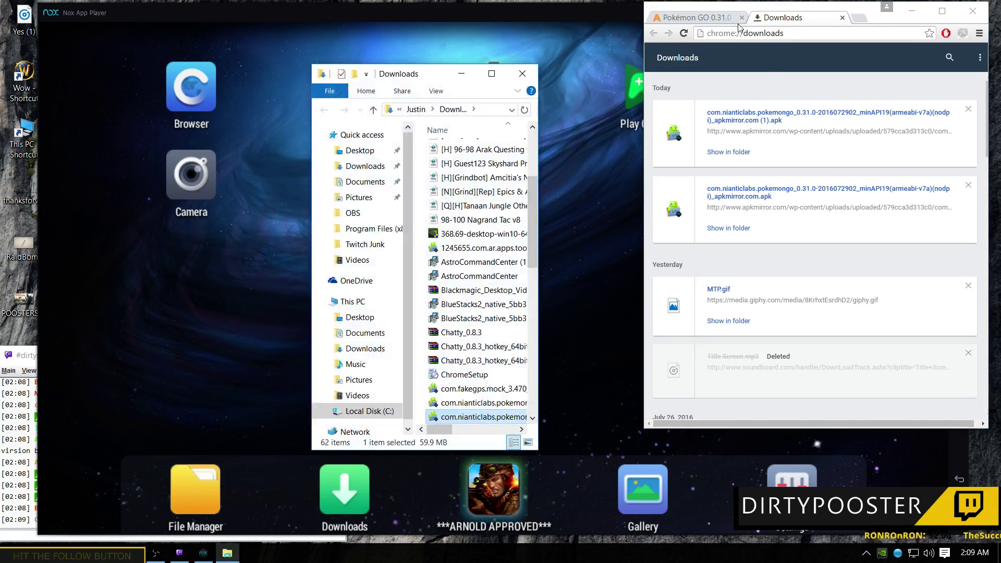
click(842, 18)
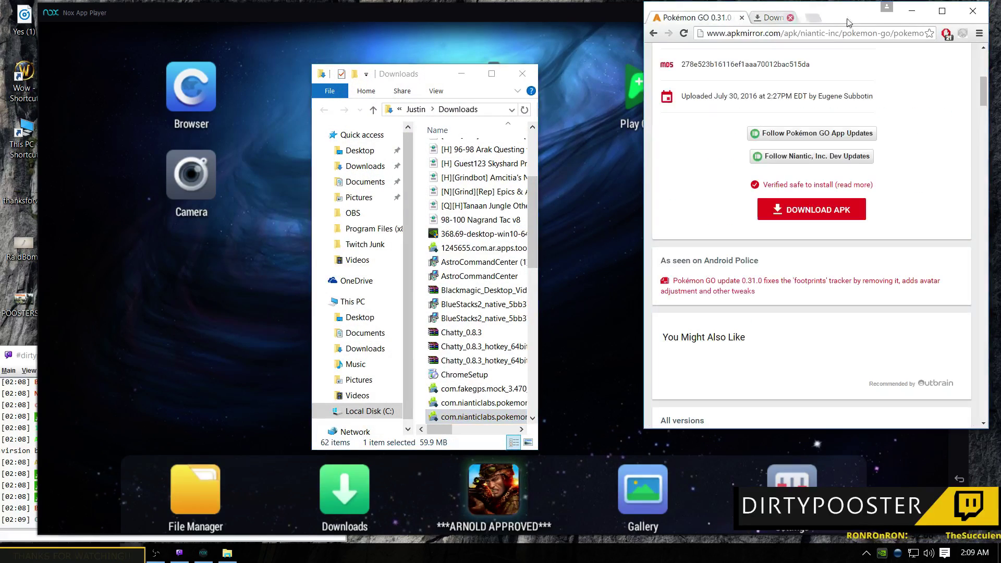
click(913, 11)
Step: Drag the APK into Nox, verify it in the shared Nox_share\App folder, and close the windows
mouse_move(477, 417)
mouse_down()
mouse_move(558, 413)
mouse_move(544, 387)
mouse_move(695, 240)
mouse_up()
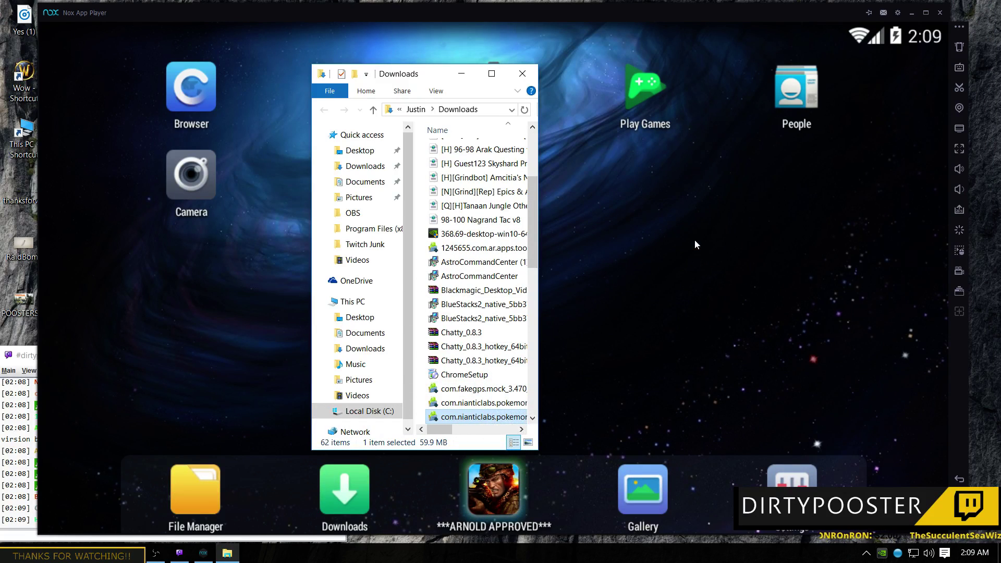
click(523, 75)
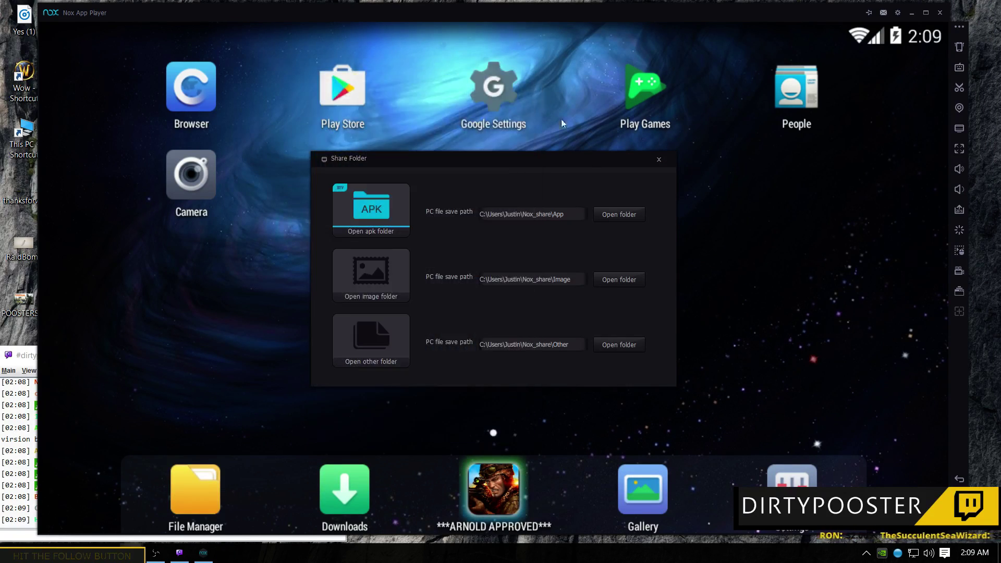
click(629, 216)
click(478, 178)
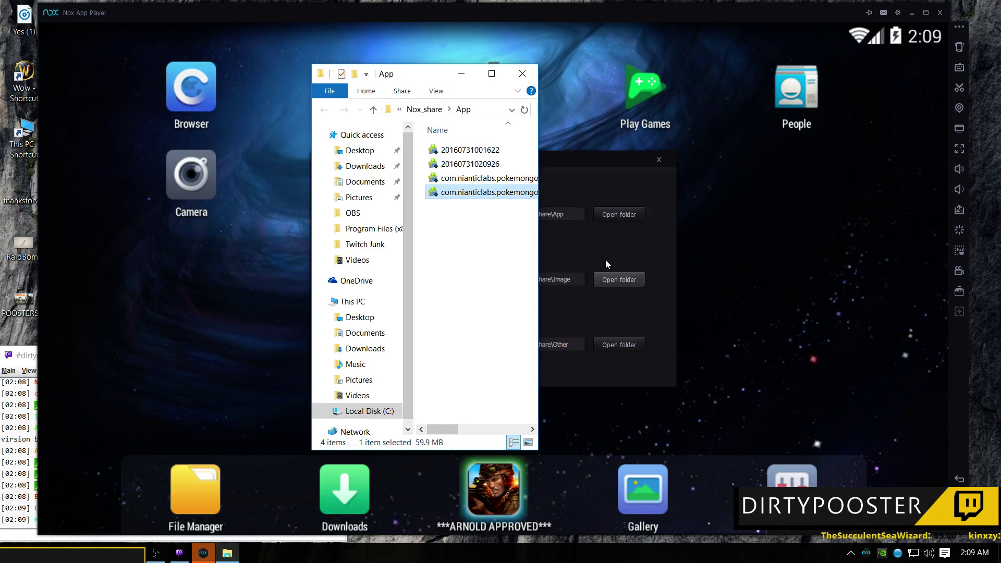
click(523, 76)
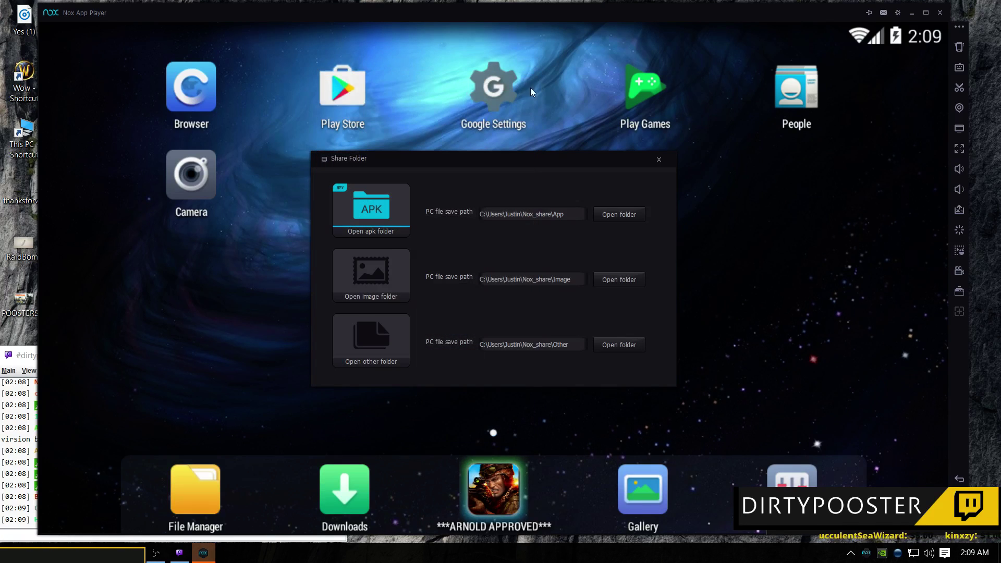
click(659, 161)
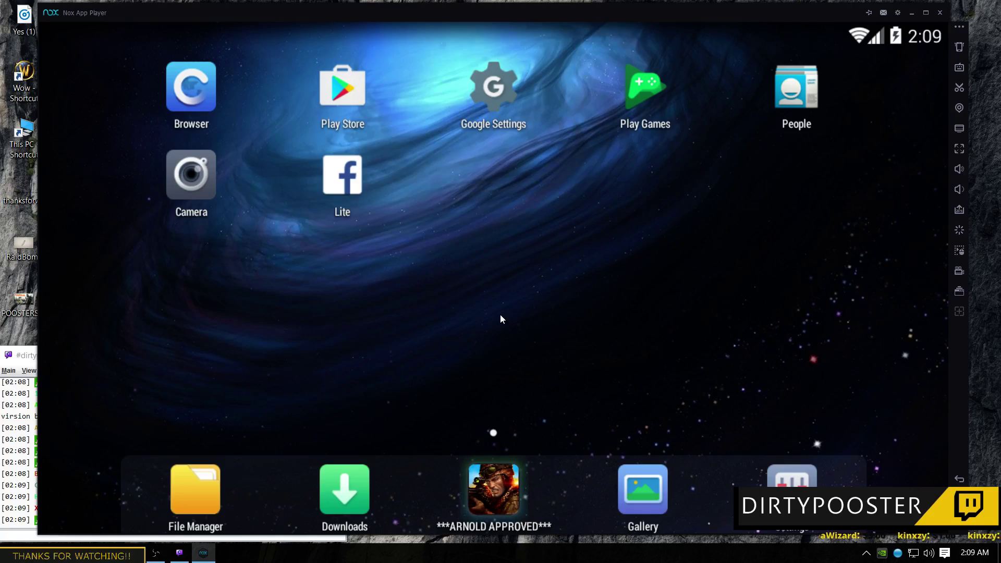
Step: Launch the reinstalled Pokémon GO and set the birth date to January 18, 1985
click(495, 175)
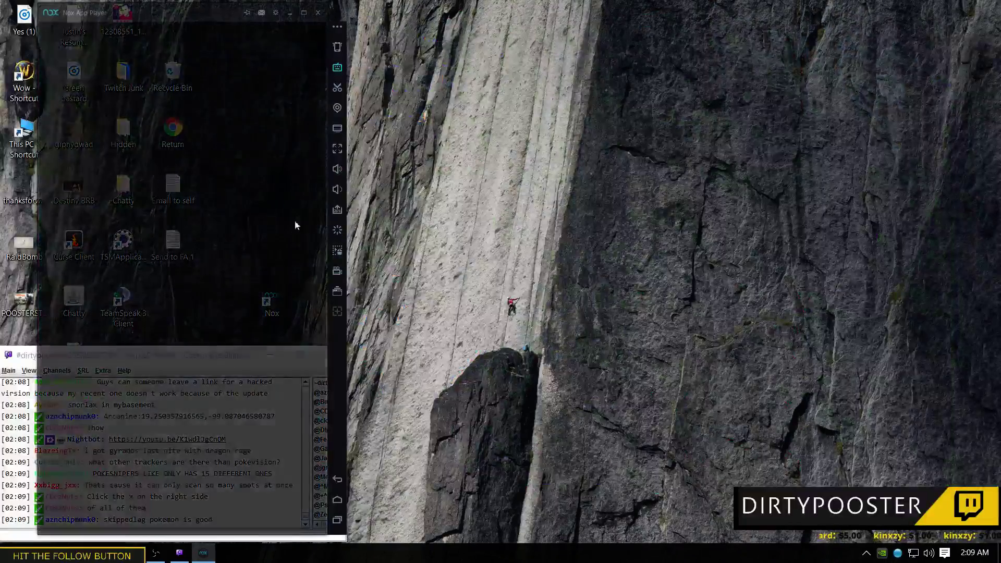
drag(196, 23, 514, 21)
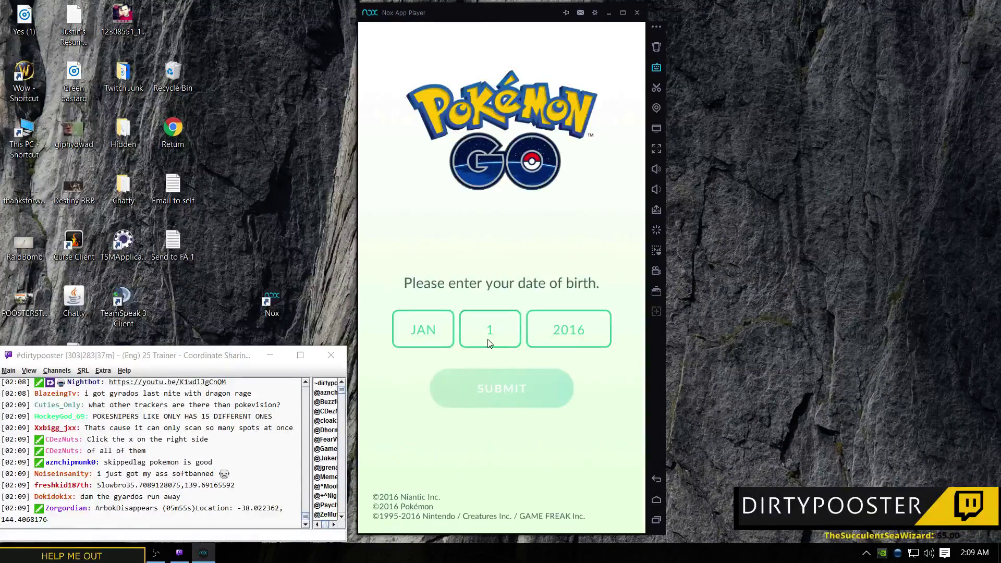
click(490, 343)
scroll(505, 399, down, 3)
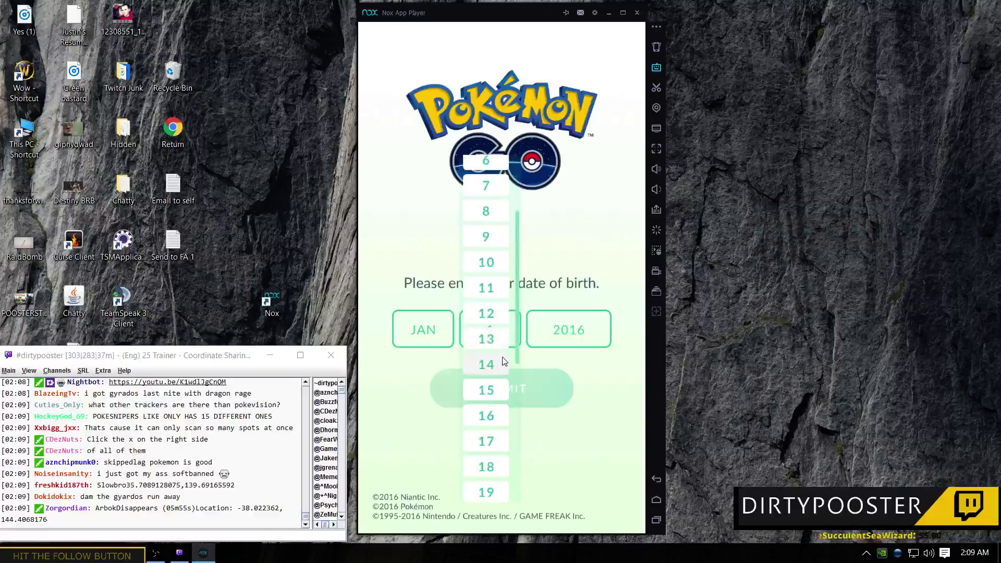
click(503, 462)
click(553, 340)
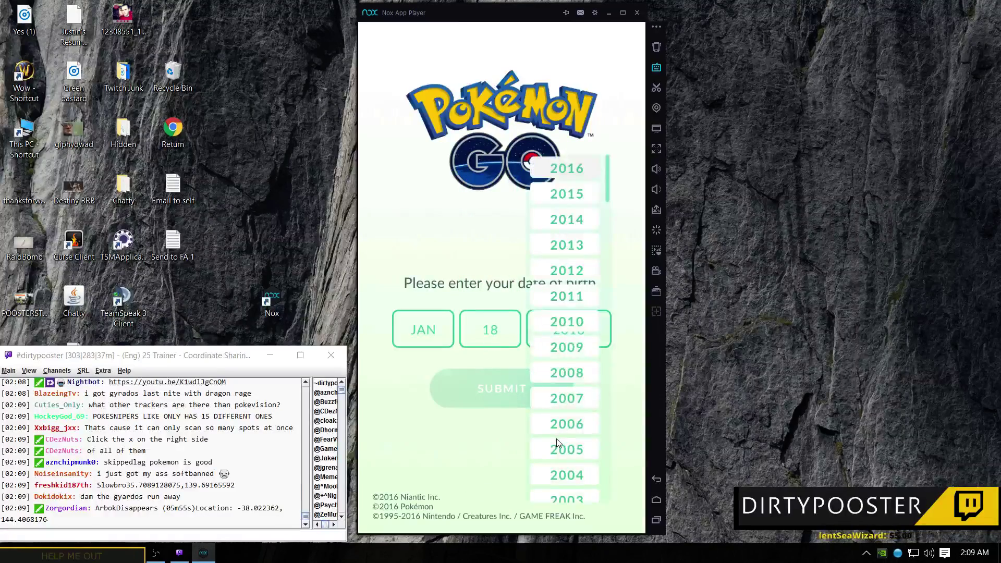
scroll(556, 439, down, 5)
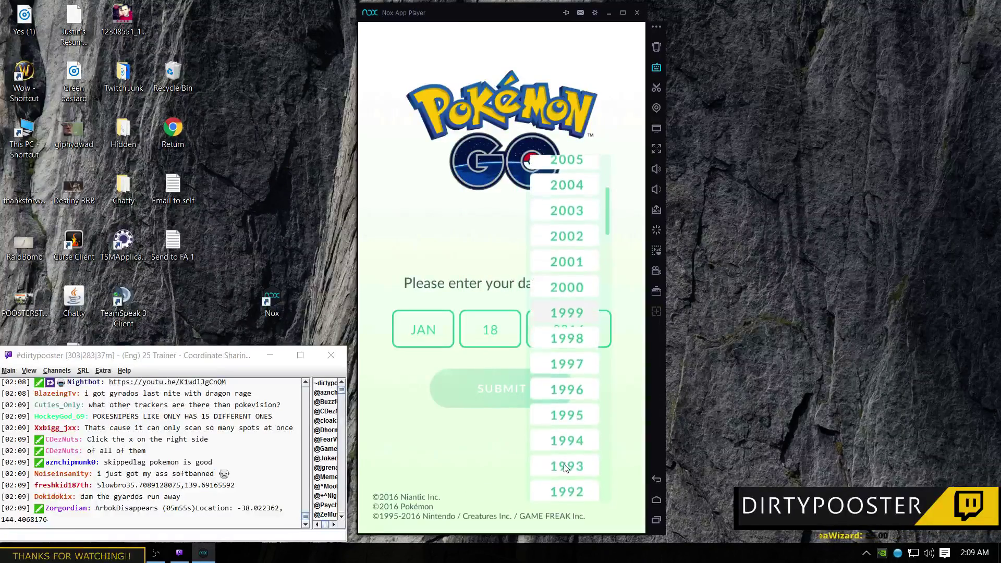
scroll(566, 468, down, 5)
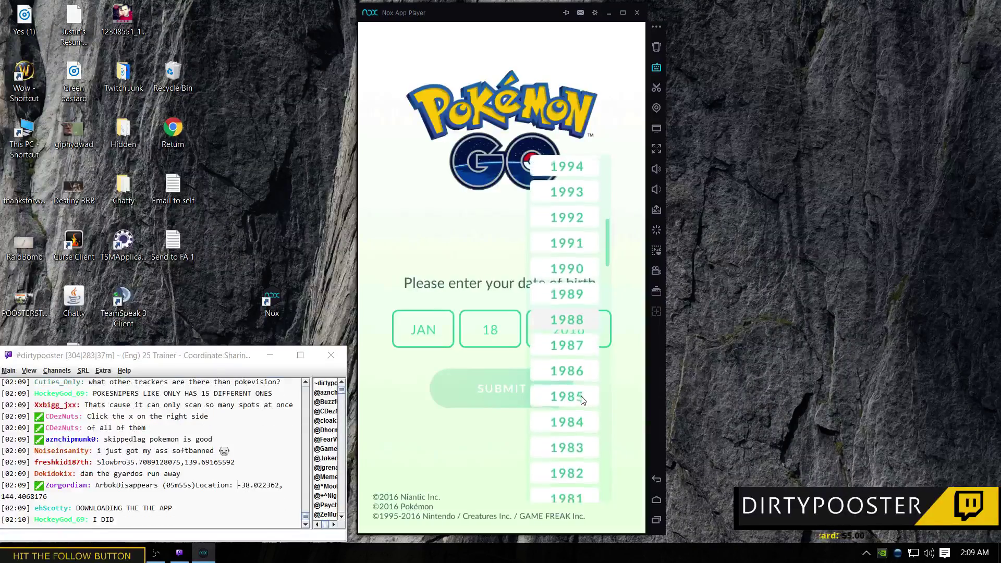
click(583, 398)
Step: Submit the birth date, sign in with Google, and confirm version 0.31.0 in game Settings
click(525, 396)
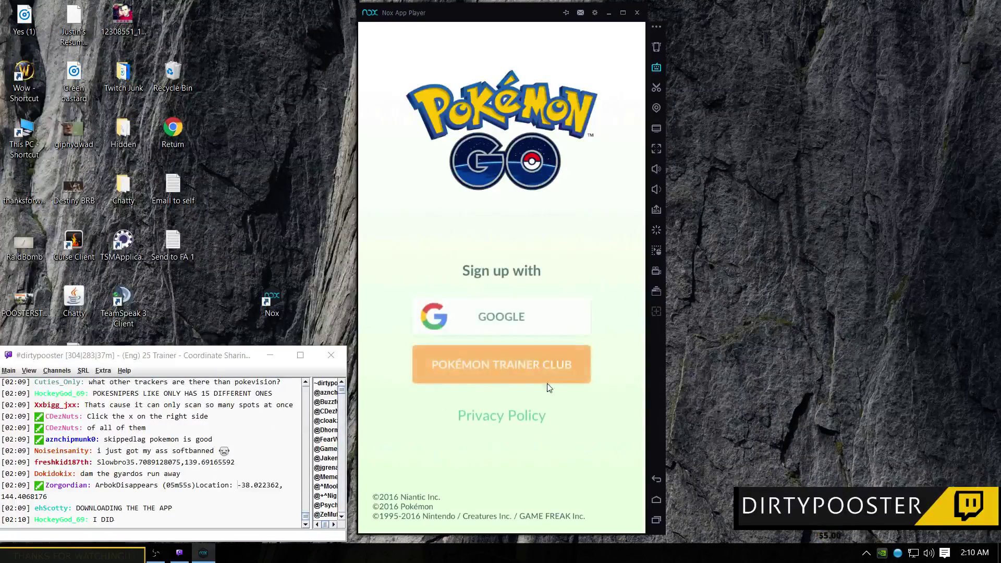
click(534, 316)
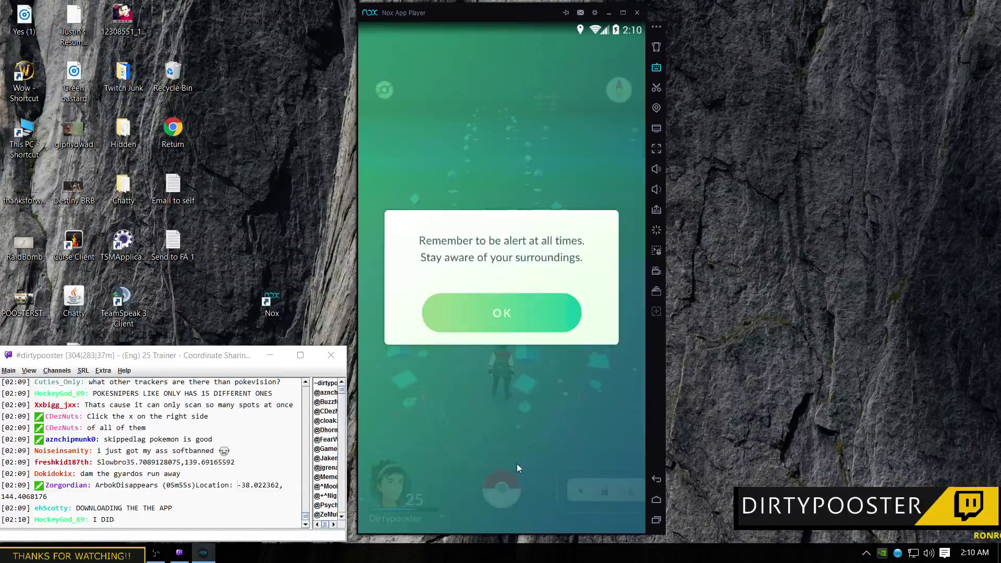
click(502, 312)
click(502, 490)
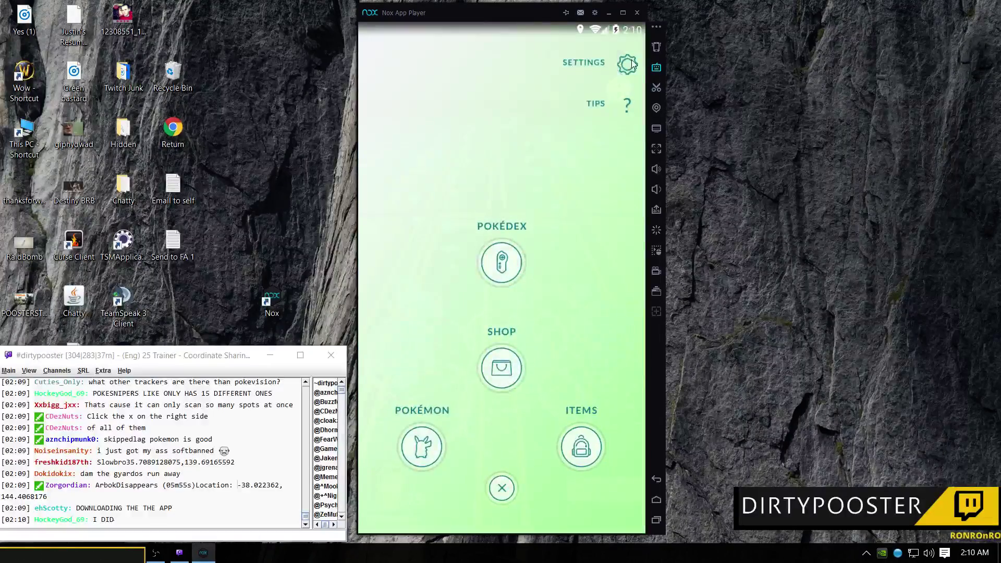
click(631, 63)
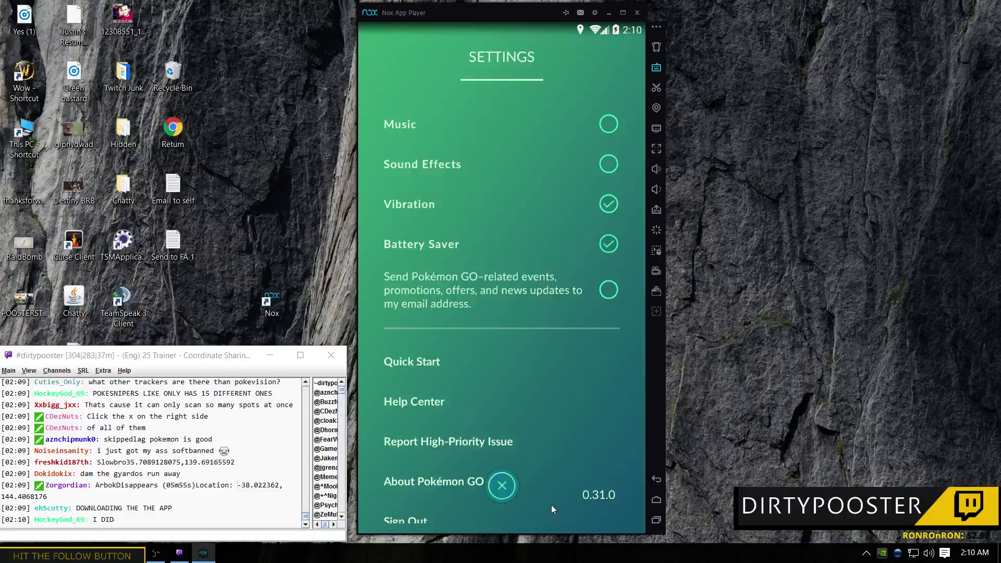
click(502, 486)
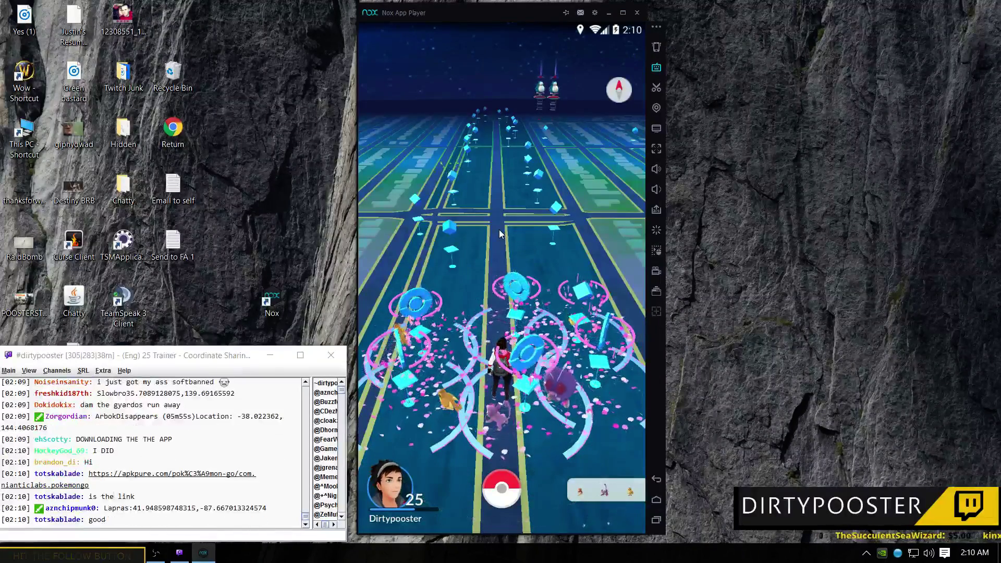
Step: Rotate the map around the level 25 trainer
mouse_move(497, 249)
mouse_down()
mouse_move(547, 251)
mouse_move(511, 219)
mouse_up()
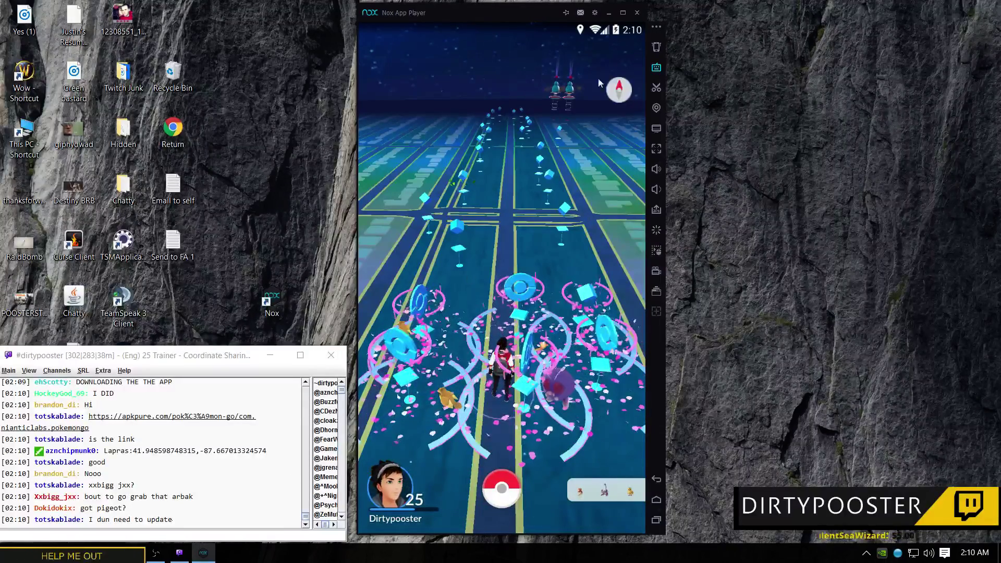
Step: Open the CP 328 Chansey from storage, start a transfer, cancel it, and back out to the list
click(500, 498)
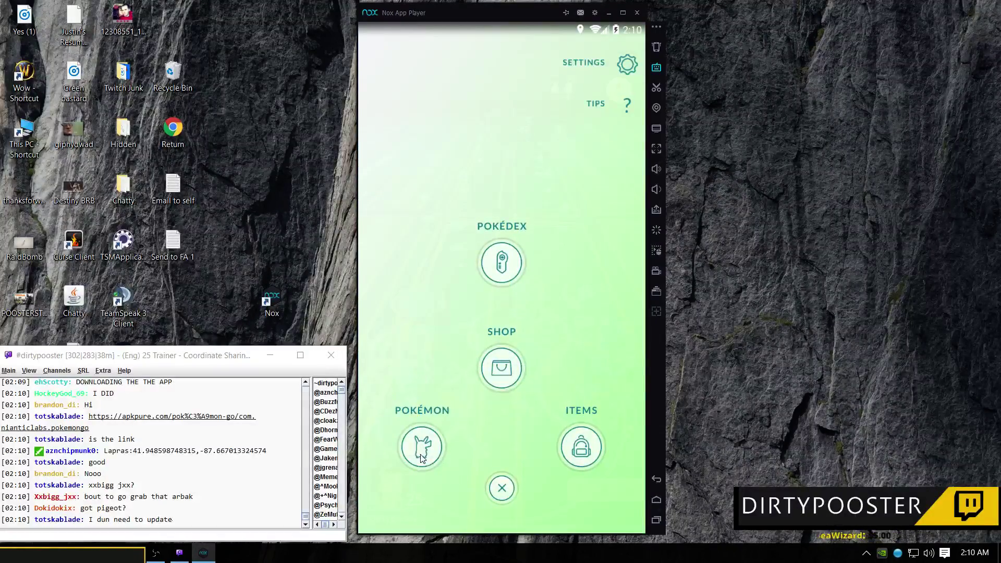
drag(568, 422, 608, 292)
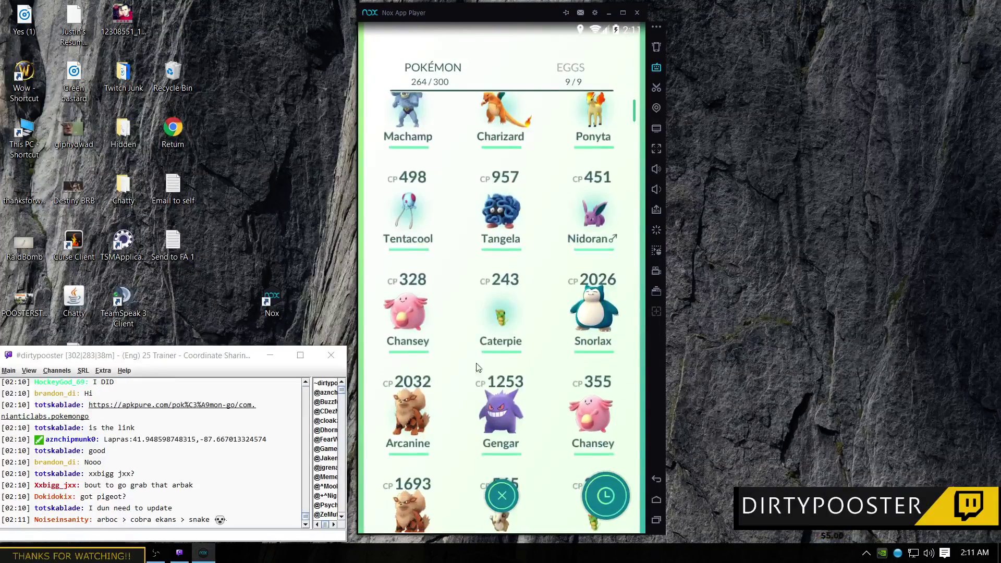
click(405, 316)
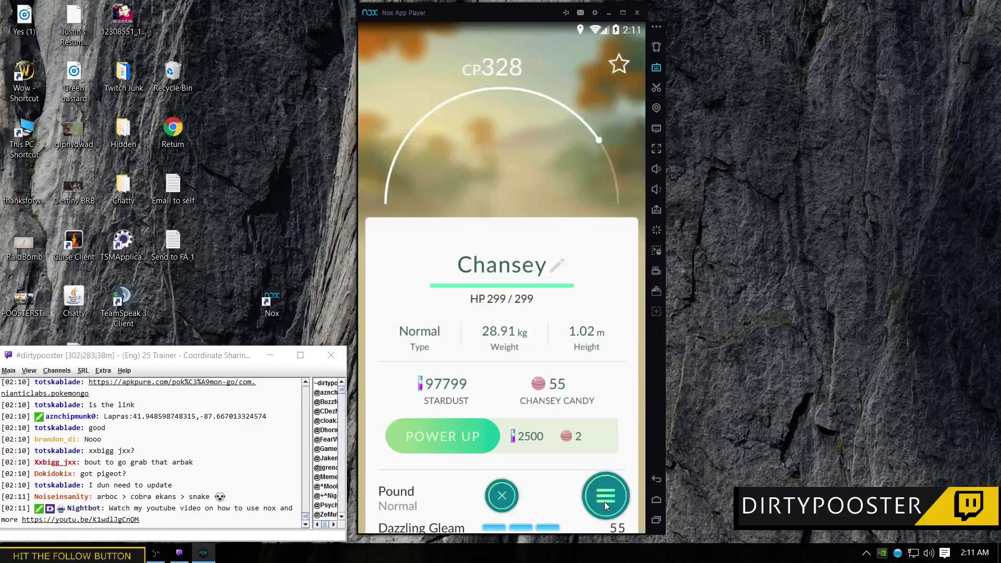
click(605, 502)
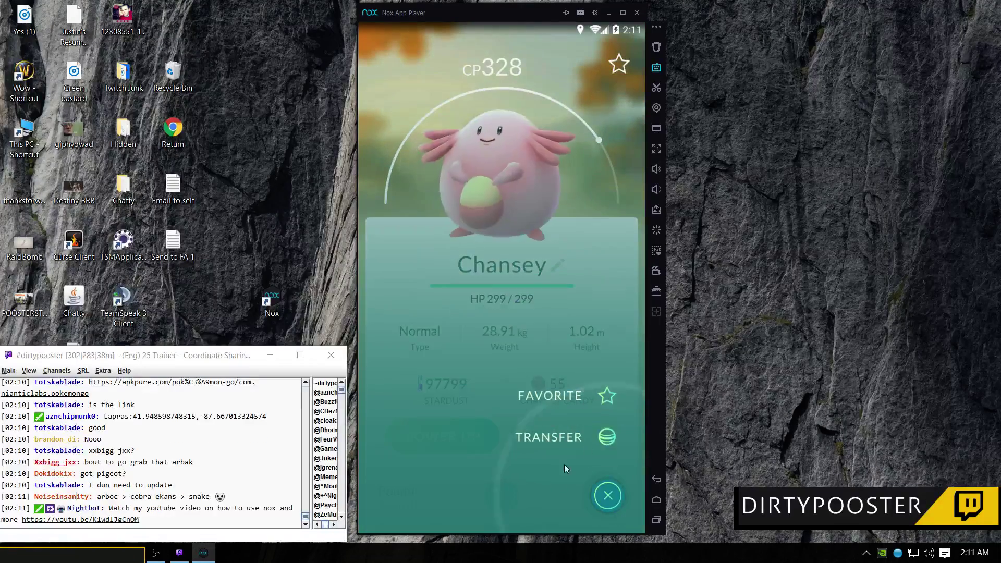
click(606, 453)
click(509, 357)
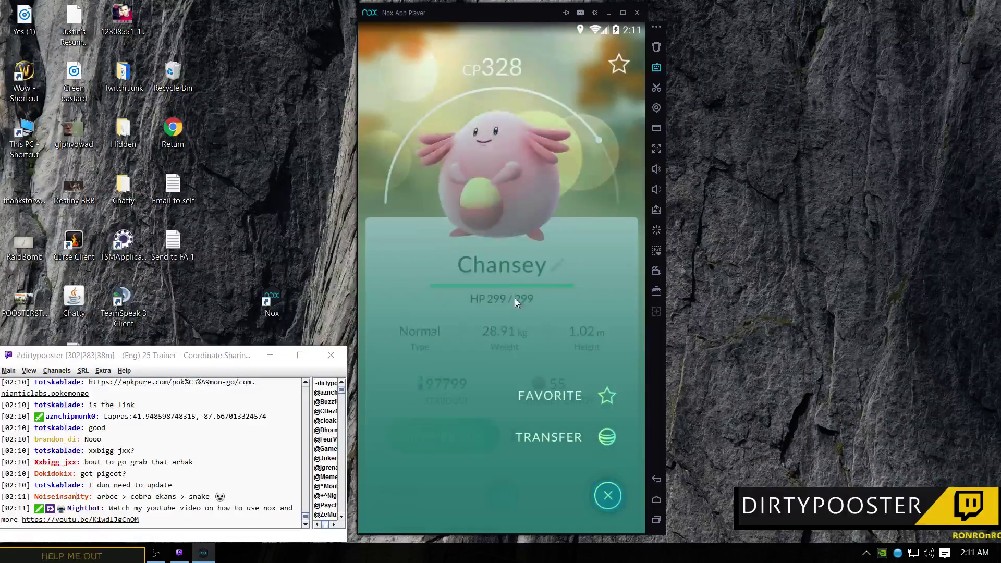
click(610, 503)
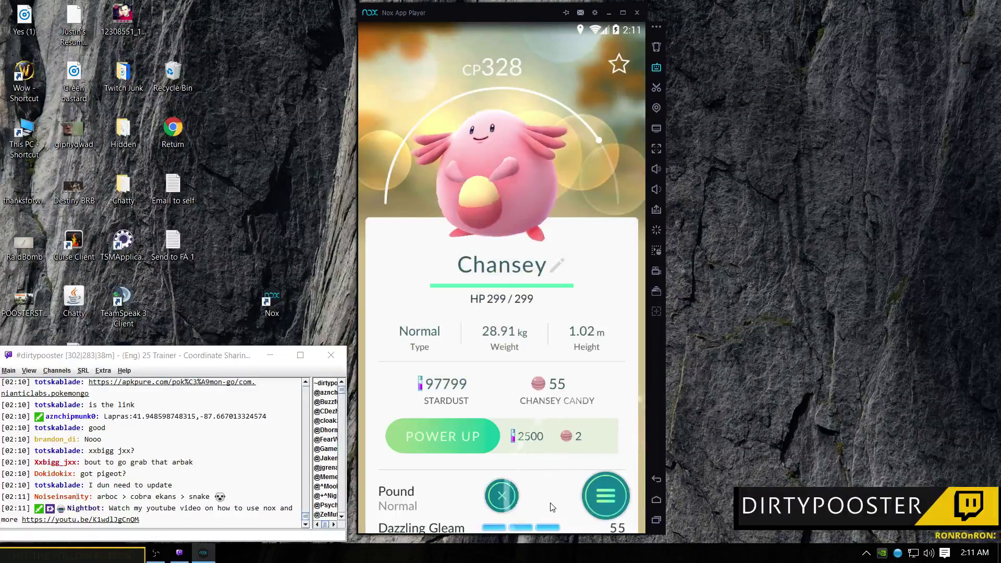
click(502, 500)
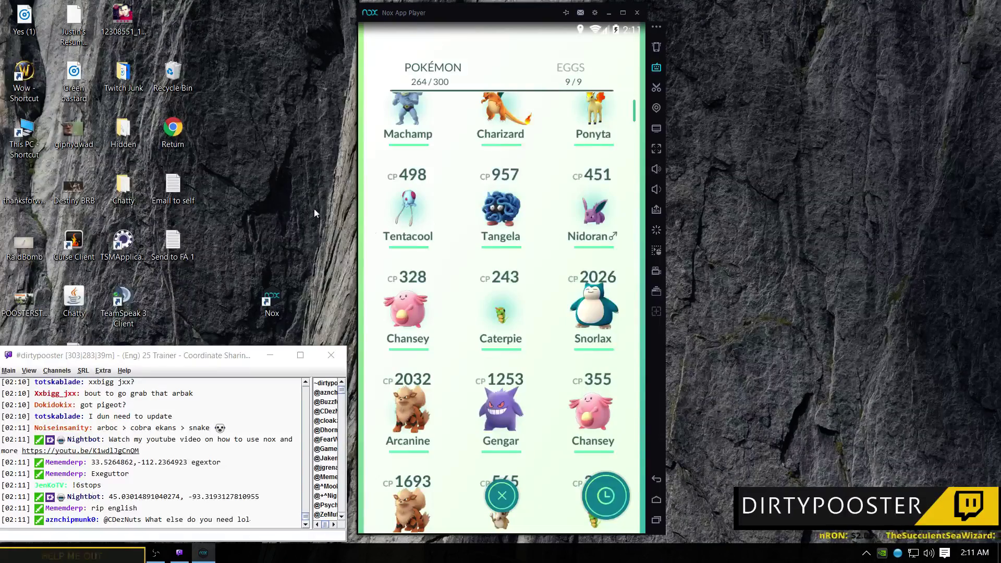
Step: Close the Pokémon storage list to return to the live map
click(509, 502)
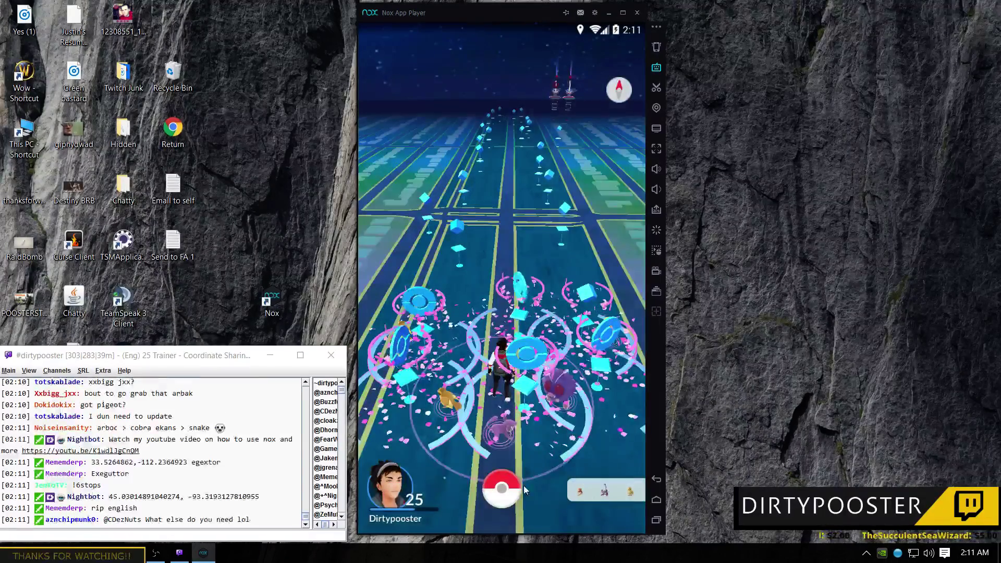